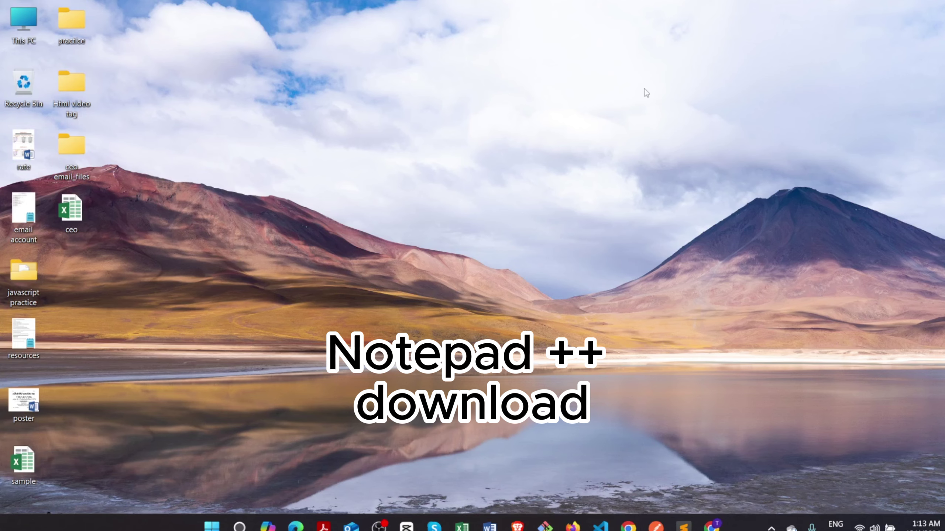
Step: Switch to Google Chrome and search Google for "notepad++ download"
{"action": "left_click", "coordinate": [710, 526]}
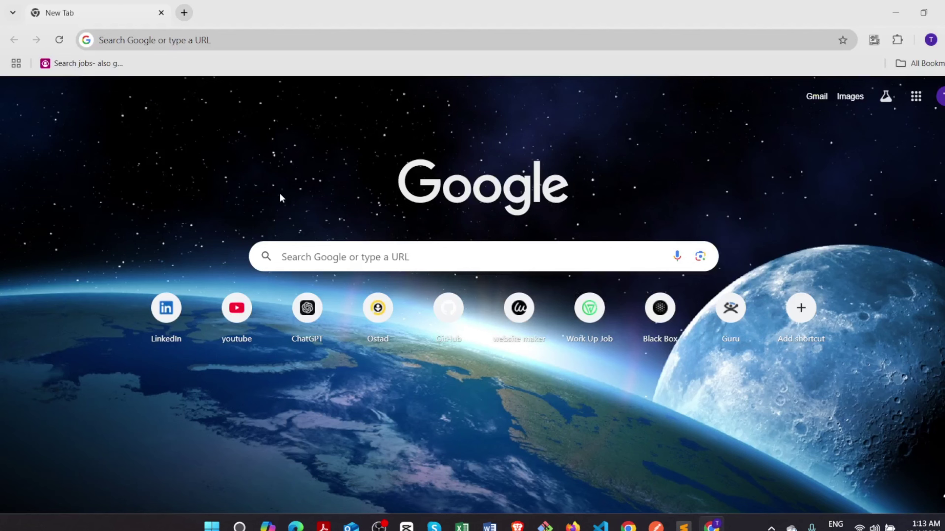
{"action": "left_click", "coordinate": [223, 39]}
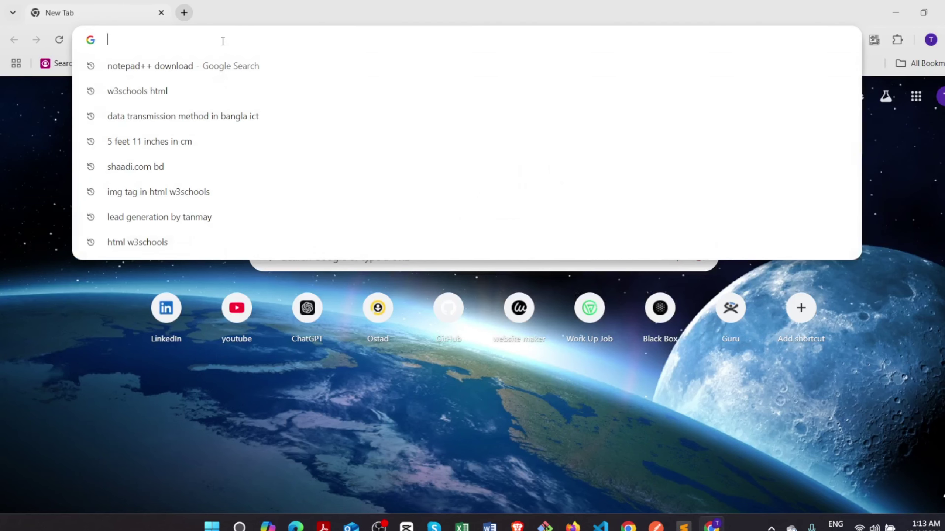
{"action": "type", "text": "no"}
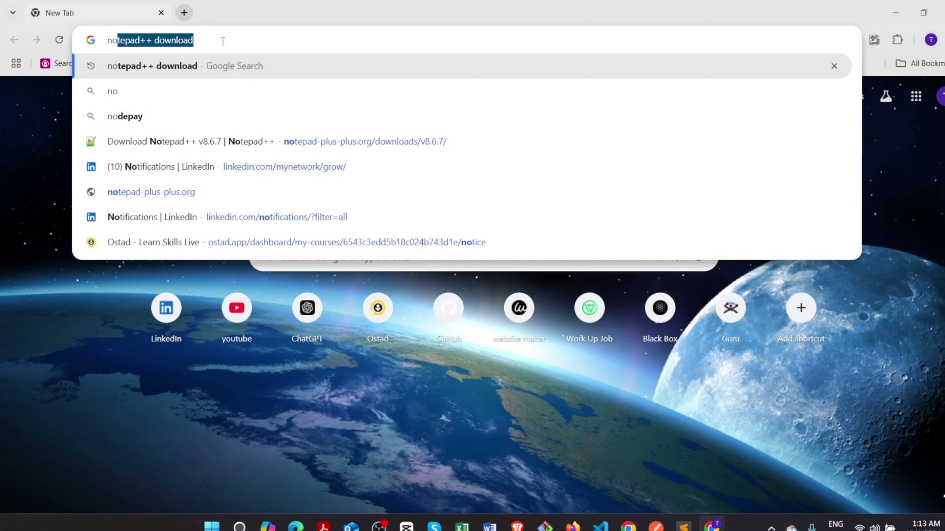
{"action": "key", "text": "End"}
{"action": "key", "text": "Return"}
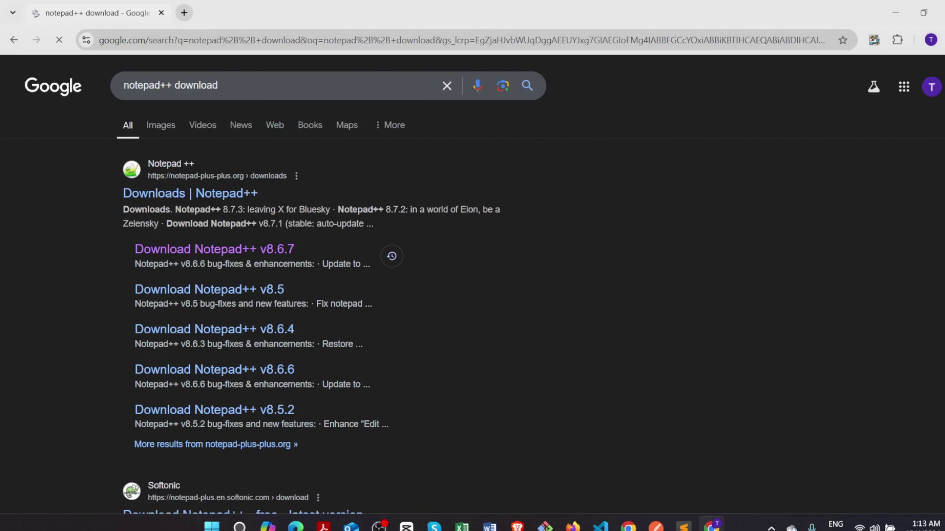
Step: Open the Download Notepad++ v8.6.7 page from the results, download the x64 installer and check its download progress
{"action": "scroll", "coordinate": [278, 177], "scroll_direction": "down", "scroll_amount": 2}
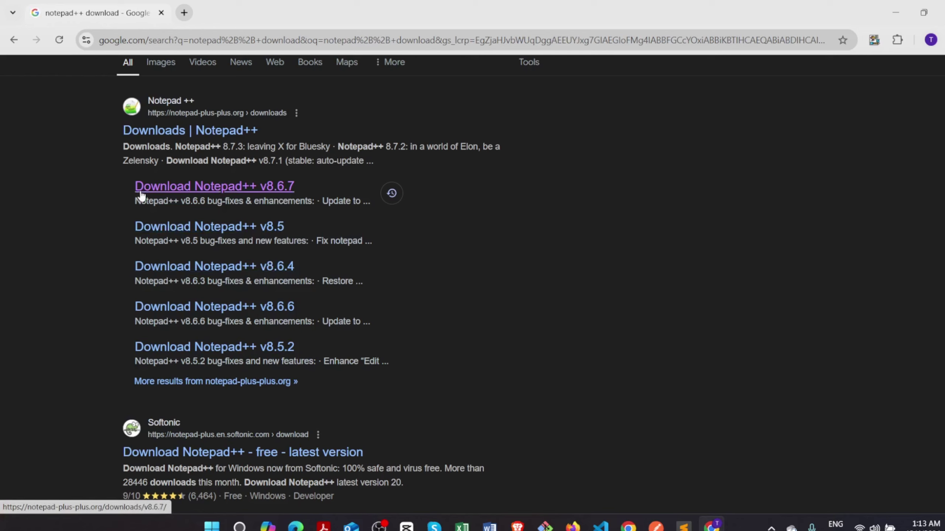
{"action": "left_click", "coordinate": [283, 190]}
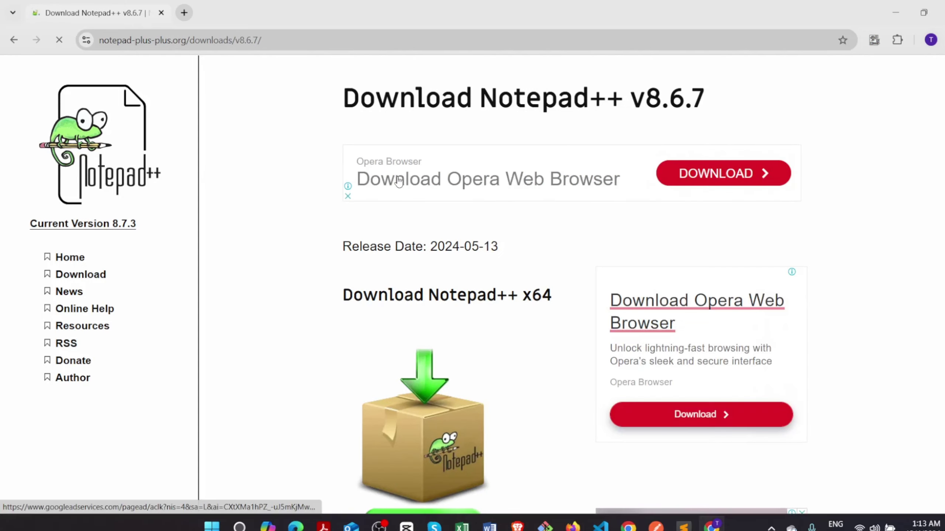
{"action": "scroll", "coordinate": [341, 190], "scroll_direction": "down", "scroll_amount": 6}
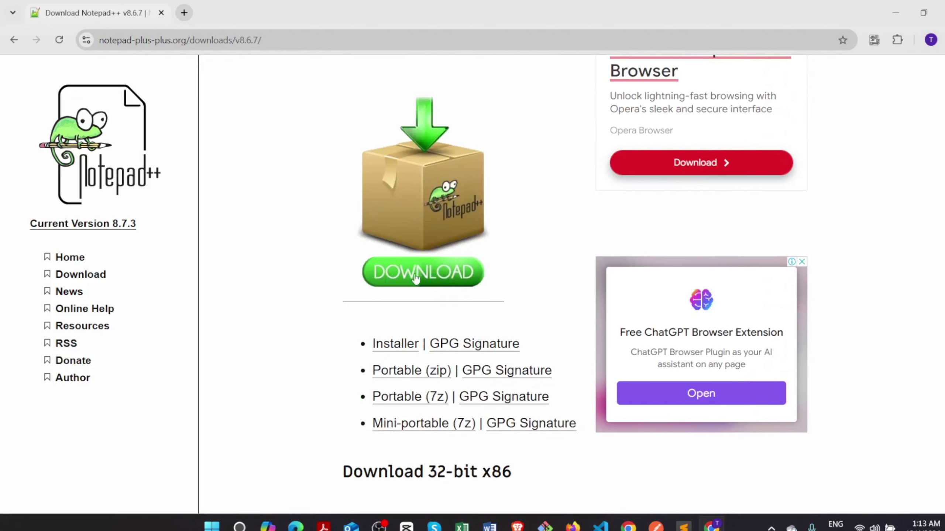
{"action": "left_click", "coordinate": [395, 275]}
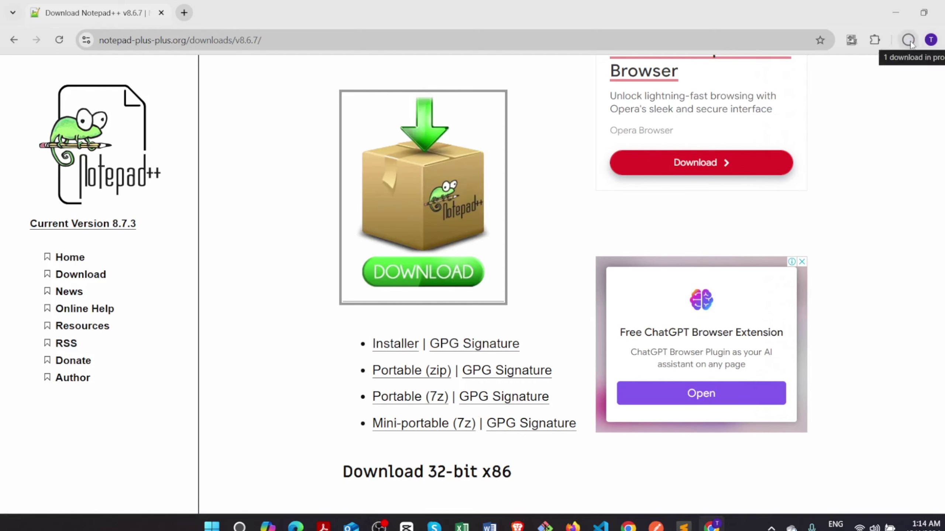
{"action": "left_click", "coordinate": [908, 40]}
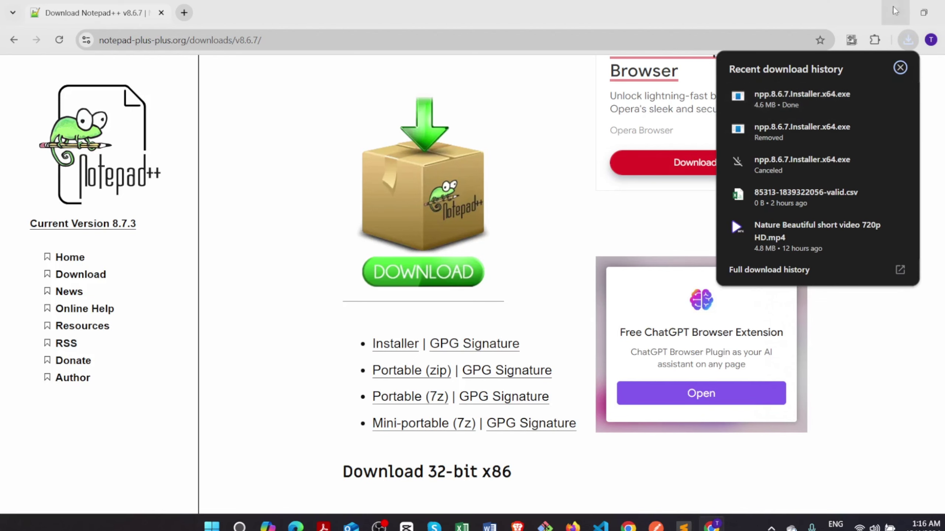
Step: Leave the browser for the desktop, open the Downloads folder in File Explorer and run npp.8.6.7.Installer.x64
{"action": "left_click", "coordinate": [924, 12]}
{"action": "key", "text": "super+d"}
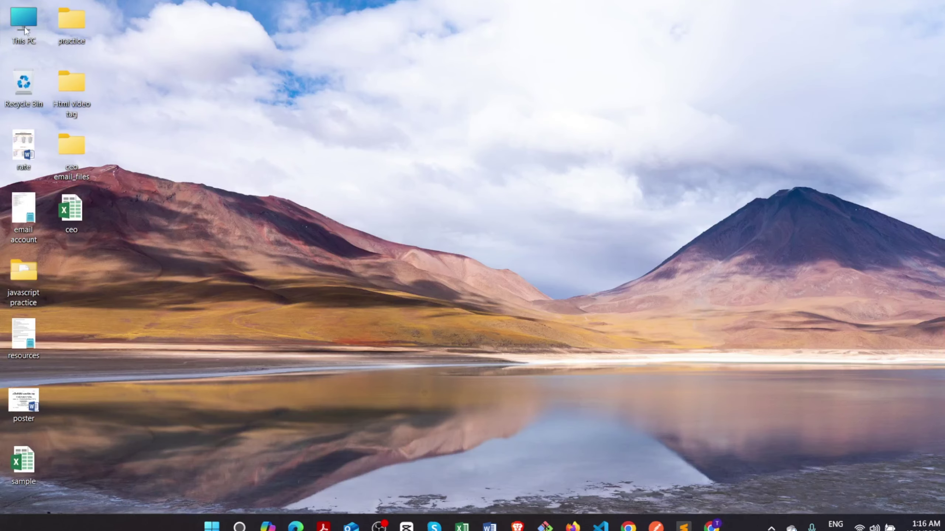
{"action": "double_click", "coordinate": [24, 27]}
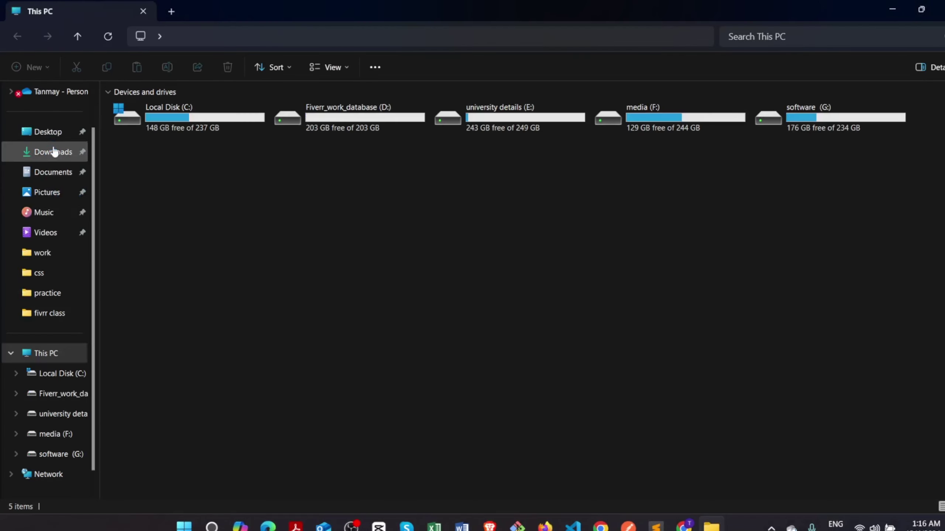
{"action": "left_click", "coordinate": [56, 152]}
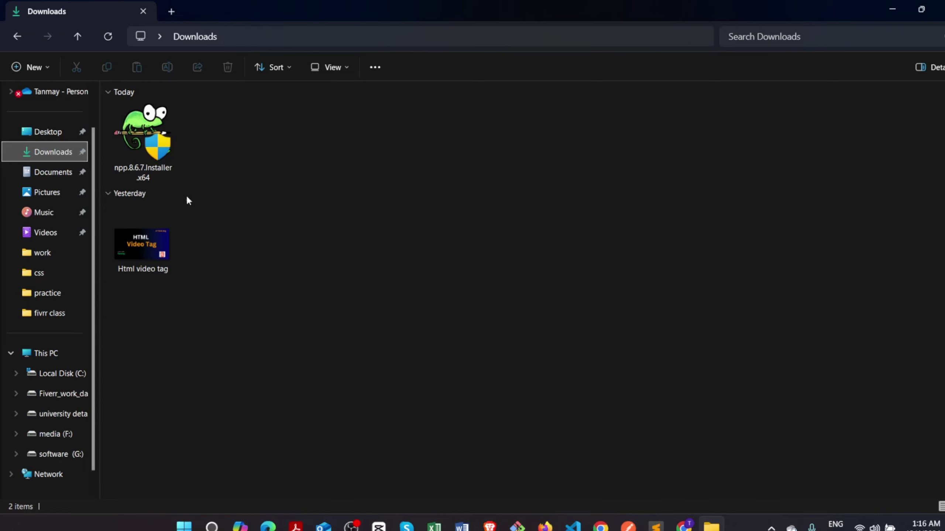
{"action": "double_click", "coordinate": [142, 147]}
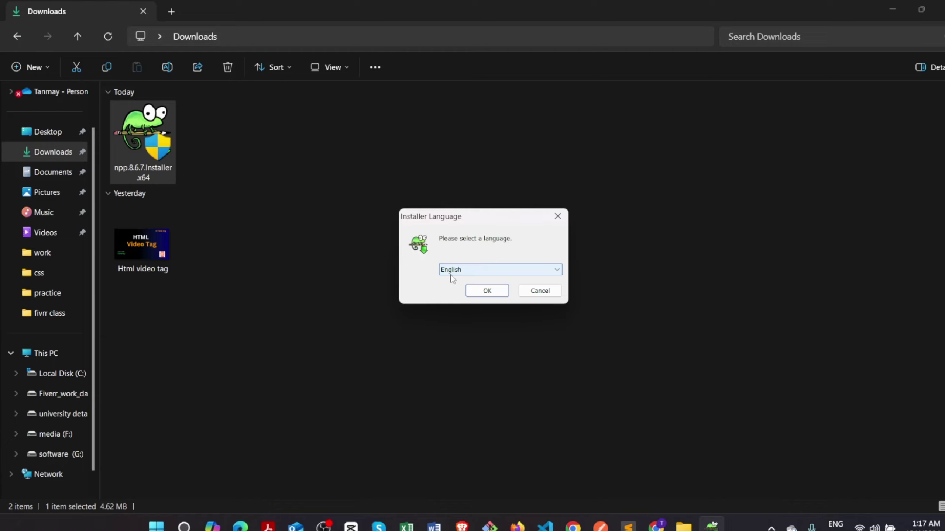
Step: Choose English as the installer language, continue past the welcome page and accept the license agreement
{"action": "left_click", "coordinate": [483, 292]}
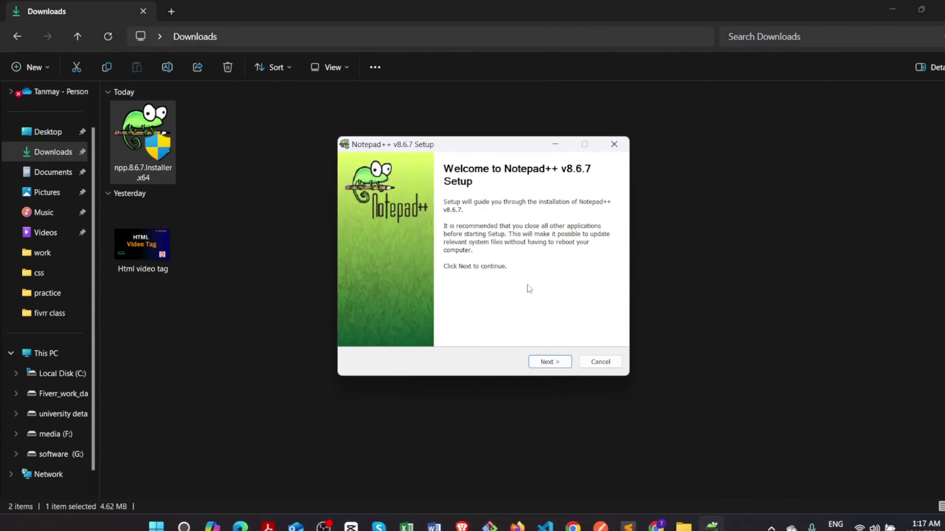
{"action": "left_click_drag", "start_coordinate": [494, 153], "coordinate": [541, 152]}
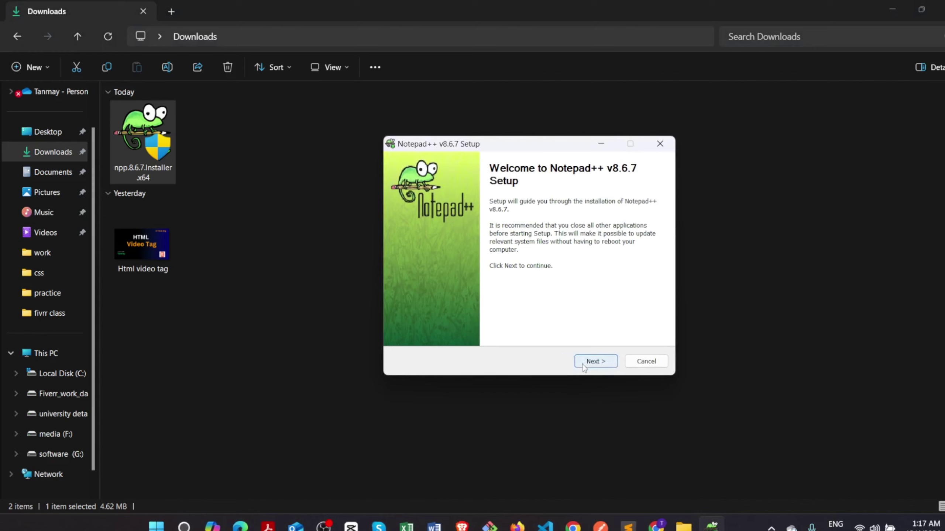
{"action": "left_click", "coordinate": [596, 363]}
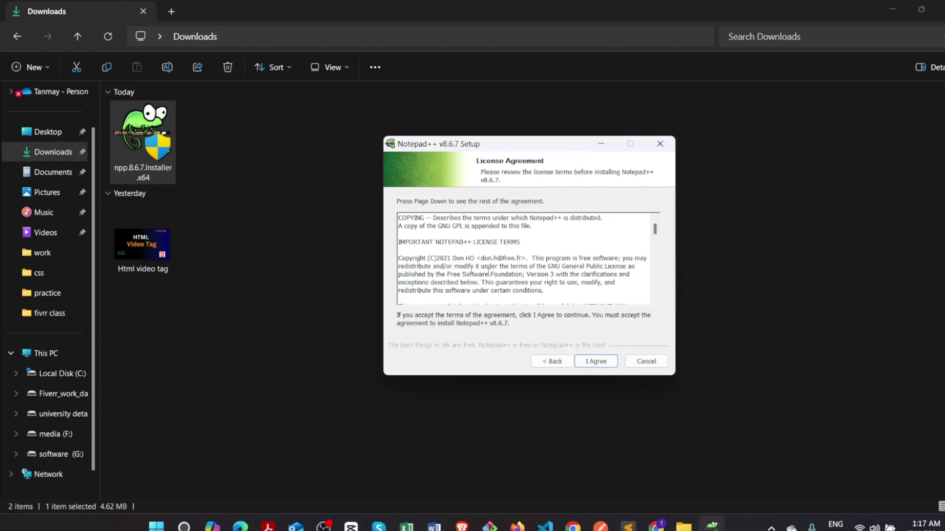
{"action": "scroll", "coordinate": [488, 273], "scroll_direction": "down", "scroll_amount": 5}
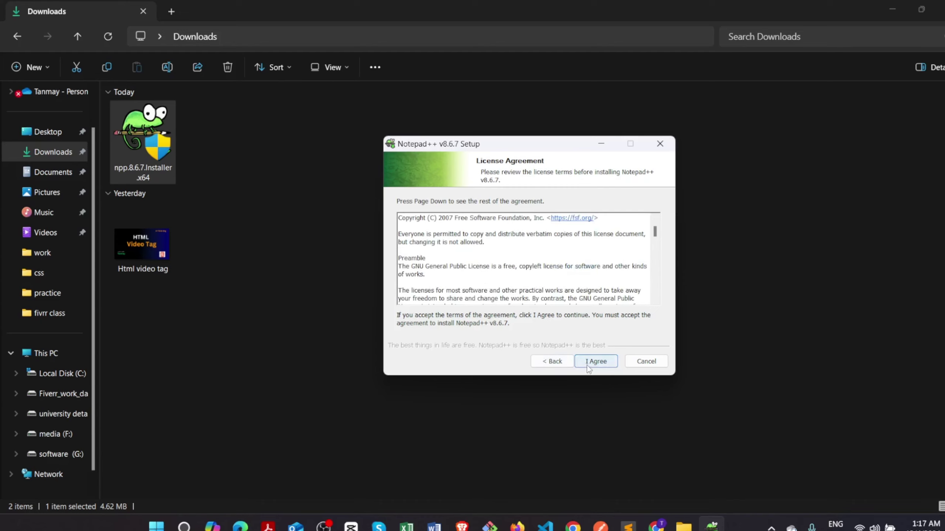
{"action": "left_click", "coordinate": [595, 361]}
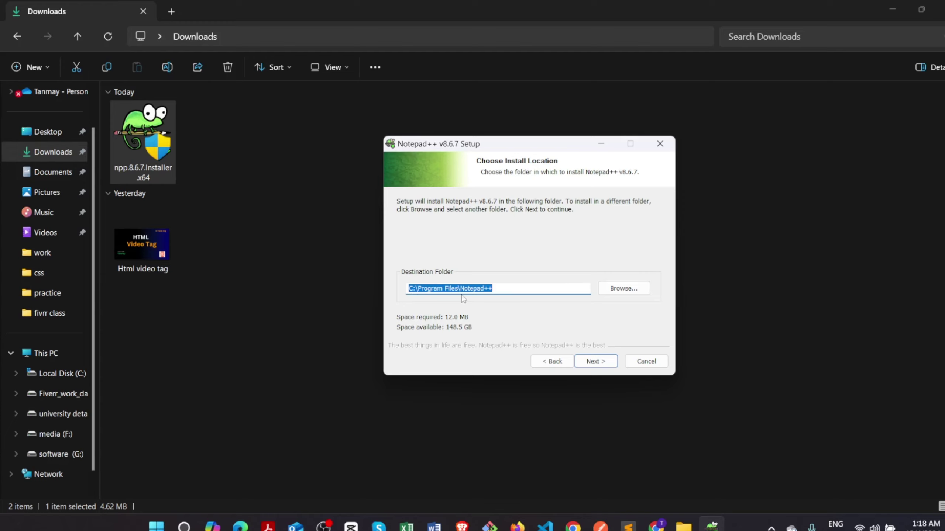
Step: Keep C:\Program Files\Notepad++ as the destination folder and accept the preselected Custom components
{"action": "left_click", "coordinate": [497, 290]}
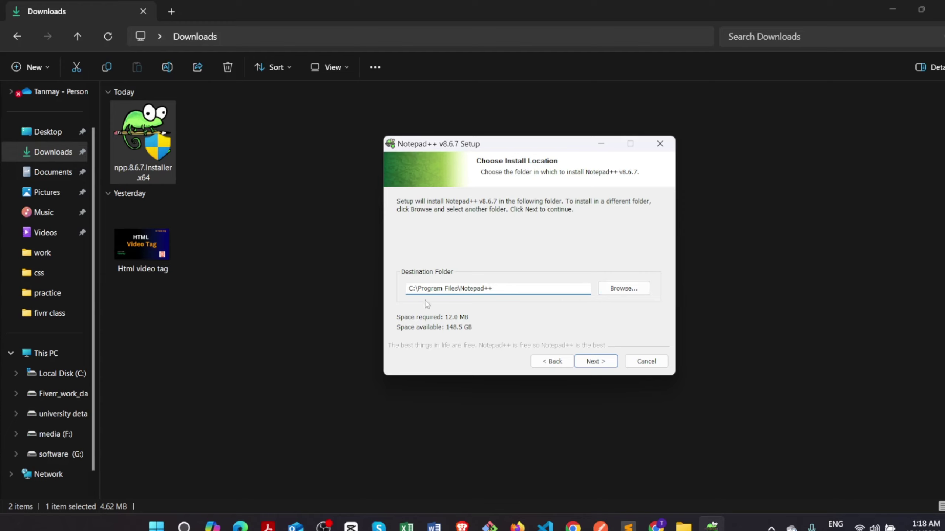
{"action": "left_click", "coordinate": [595, 363]}
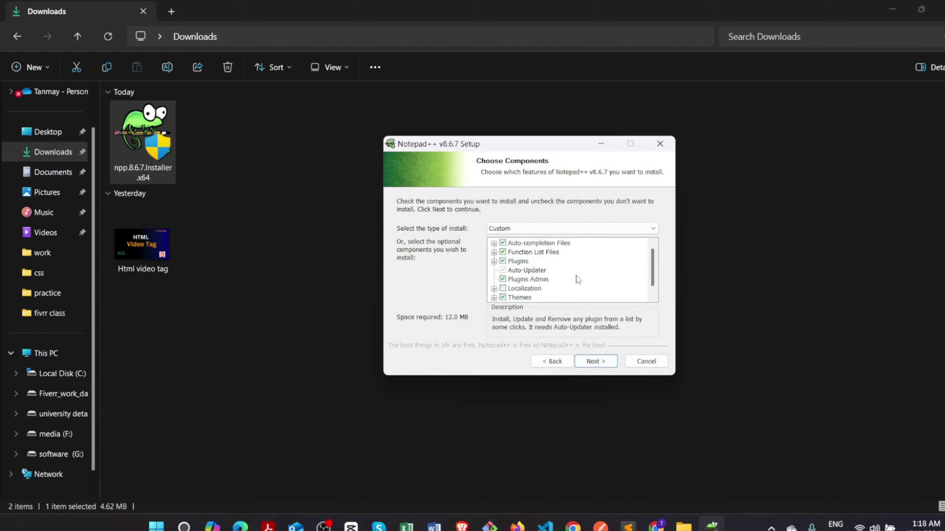
{"action": "left_click", "coordinate": [587, 367]}
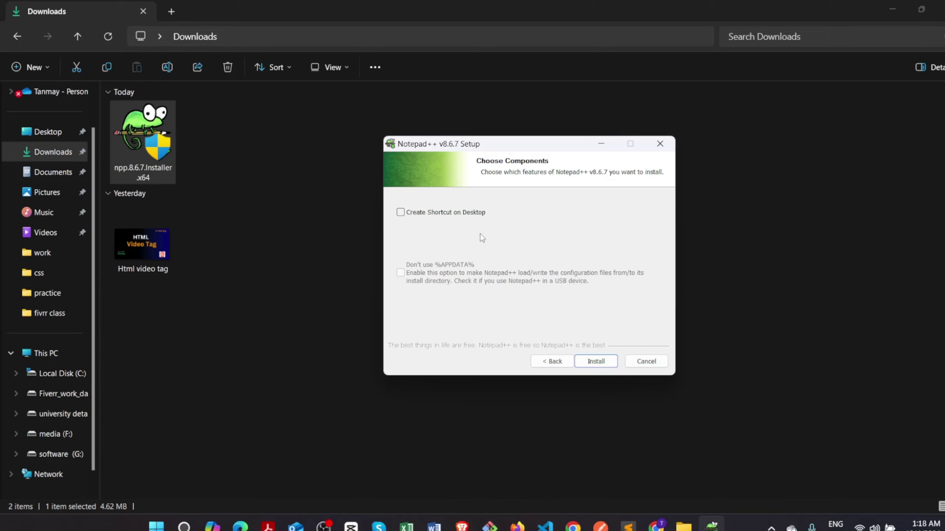
Step: Enable the desktop shortcut option, install Notepad++ v8.6.7 and finish the setup with Run Notepad++ v8.6.7 enabled
{"action": "left_click", "coordinate": [403, 217]}
{"action": "left_click", "coordinate": [603, 361]}
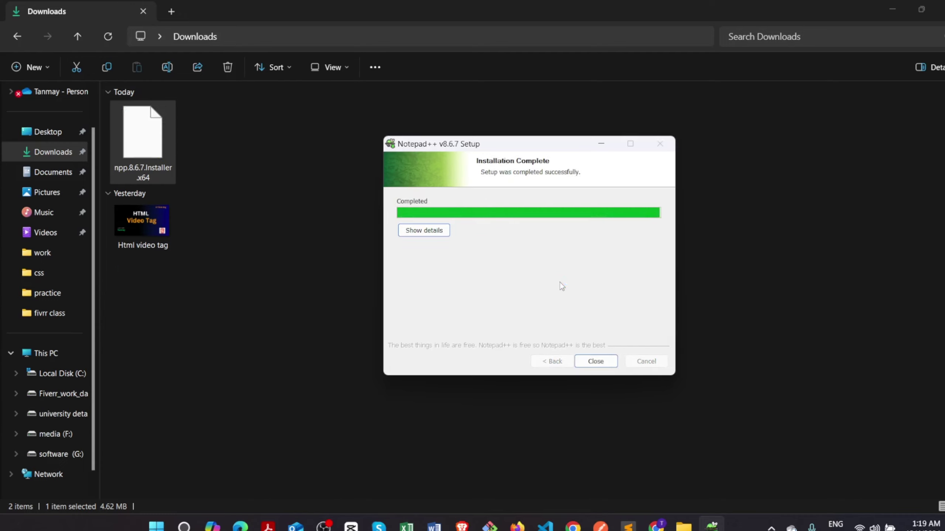
{"action": "left_click", "coordinate": [595, 360]}
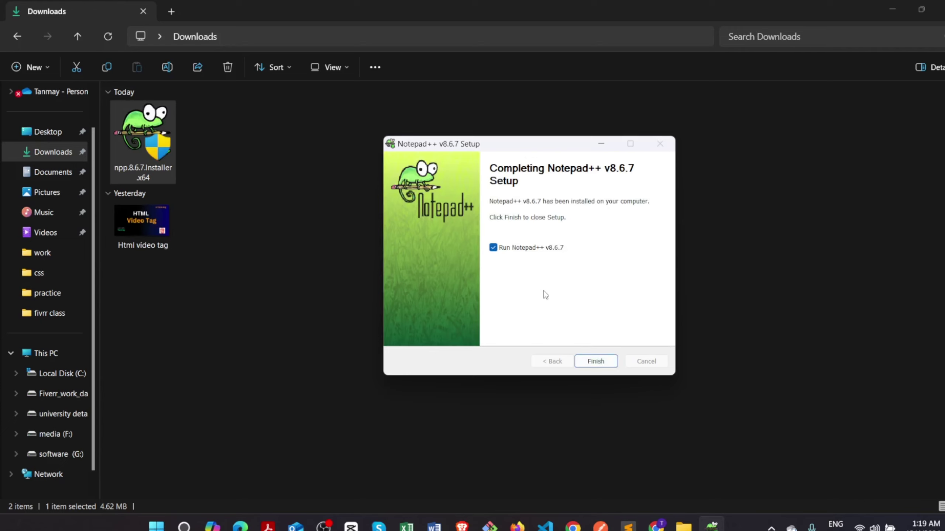
{"action": "left_click", "coordinate": [595, 365]}
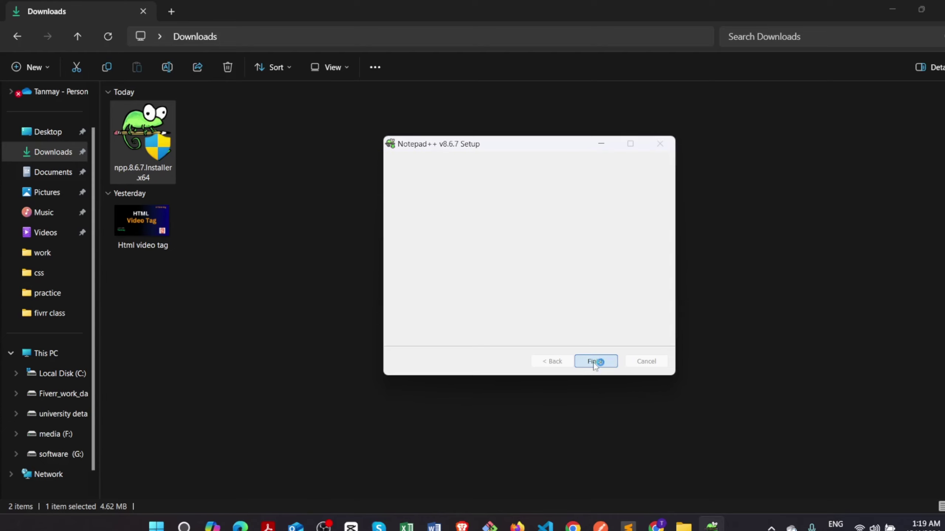
Step: Minimize File Explorer, close the change.log file in Notepad++ and exit the program
{"action": "left_click", "coordinate": [892, 8]}
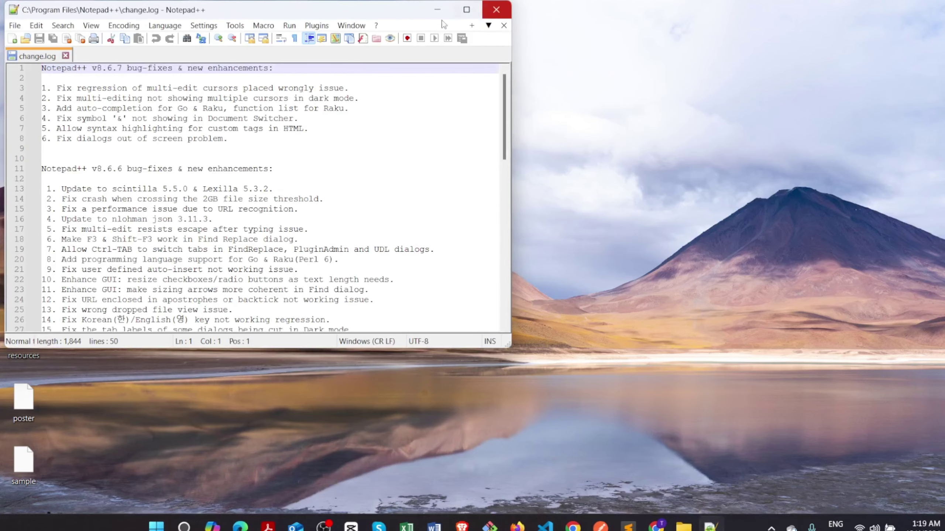
{"action": "left_click", "coordinate": [65, 56]}
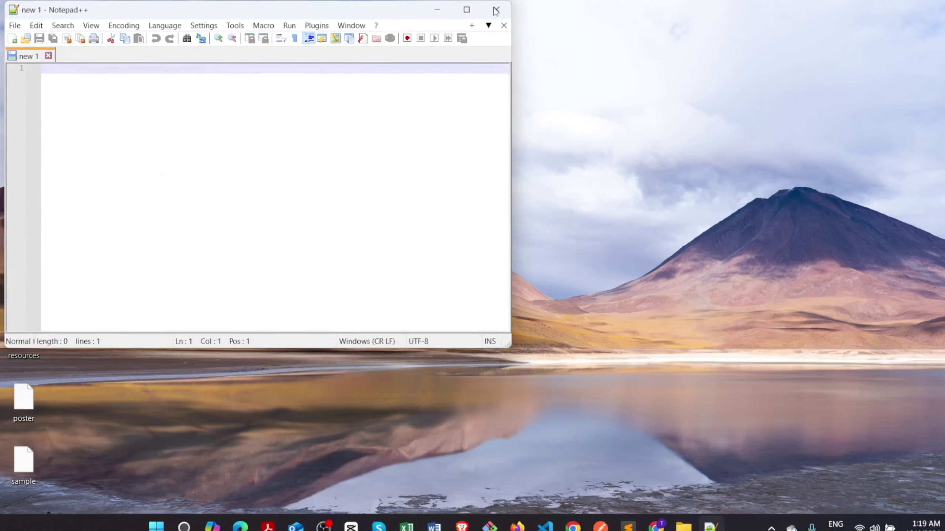
{"action": "left_click", "coordinate": [497, 10]}
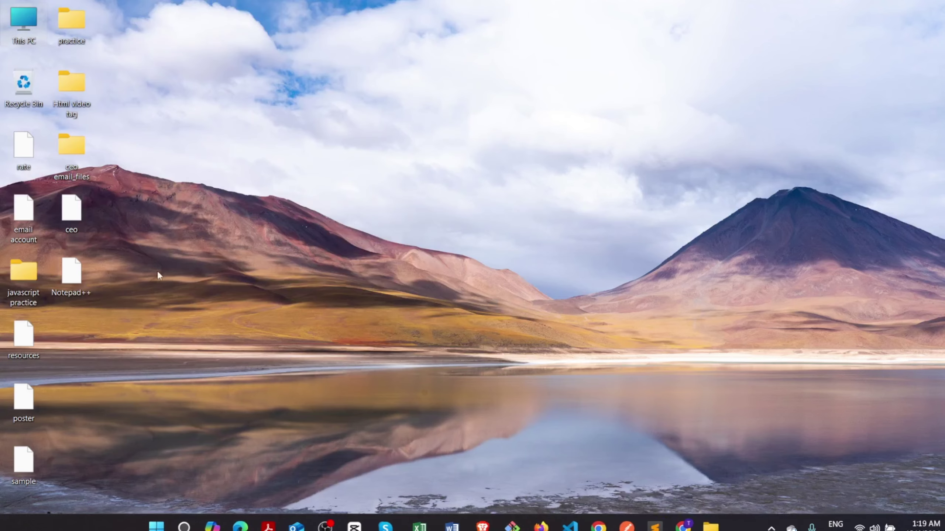
Step: Refresh the desktop, launch Notepad++ from its desktop shortcut and maximize its window
{"action": "right_click", "coordinate": [252, 289]}
{"action": "left_click", "coordinate": [246, 276]}
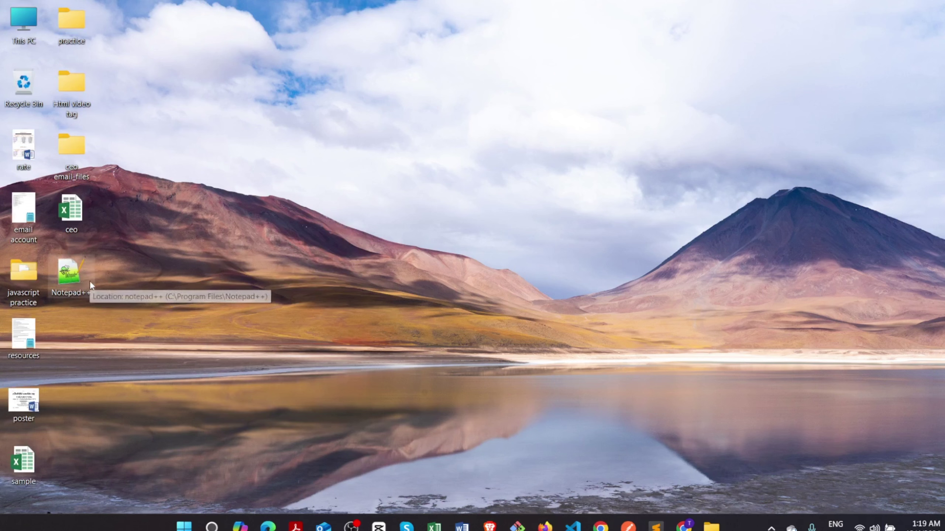
{"action": "double_click", "coordinate": [67, 279]}
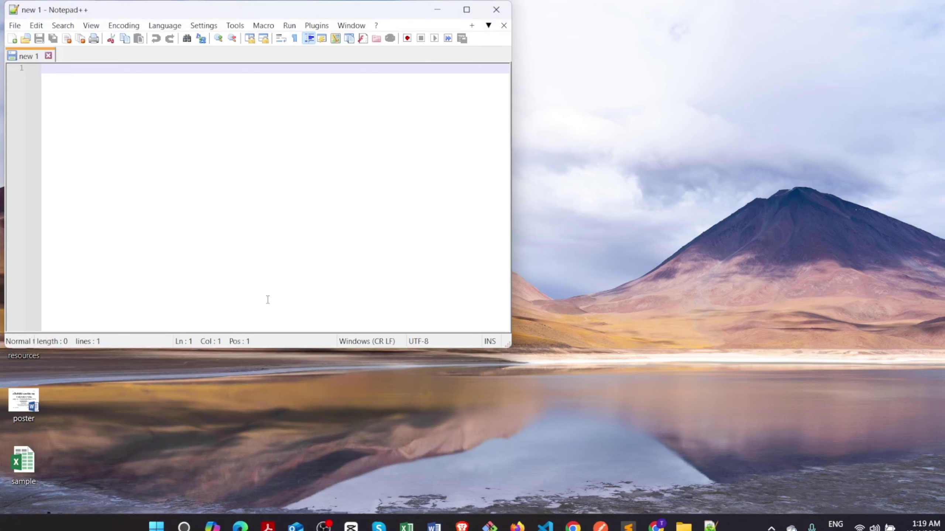
{"action": "left_click", "coordinate": [467, 9]}
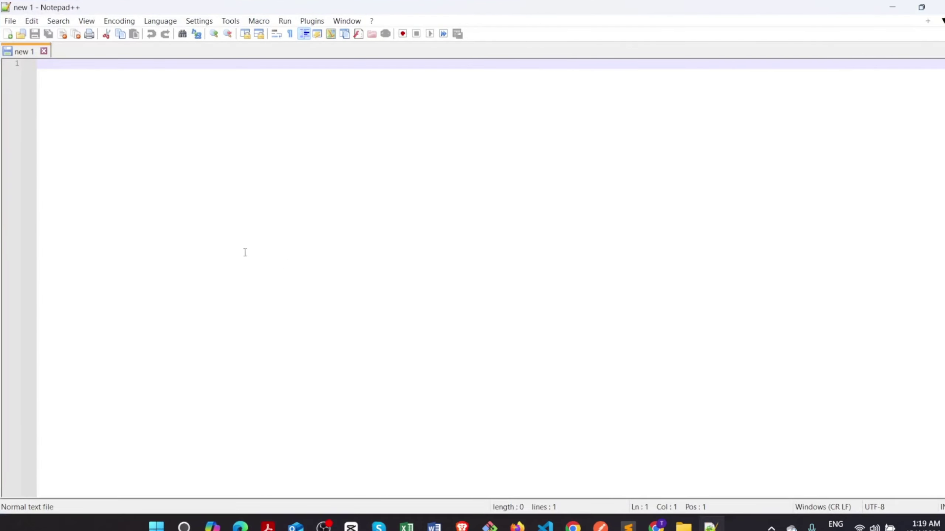